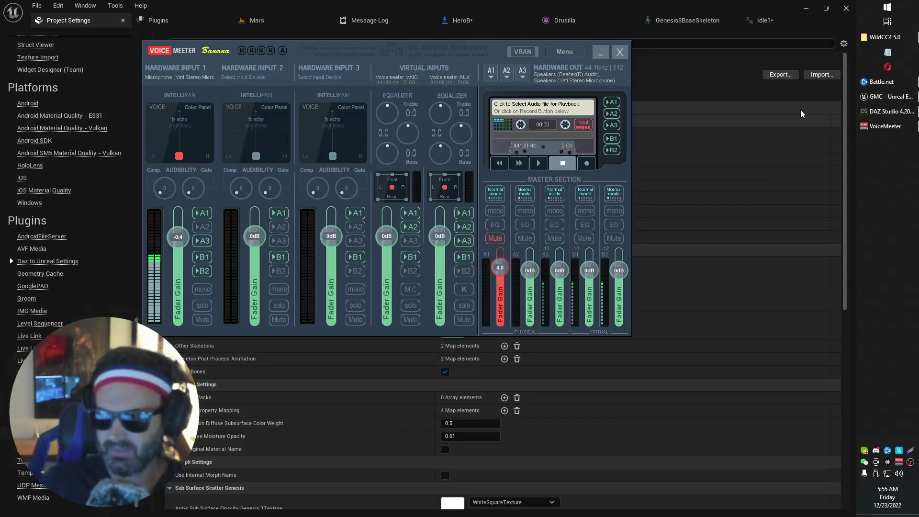
- Switch the Idle1 animation's preview mesh from GunKnight to Drusilla
{"action": "left_click", "coordinate": [871, 97]}
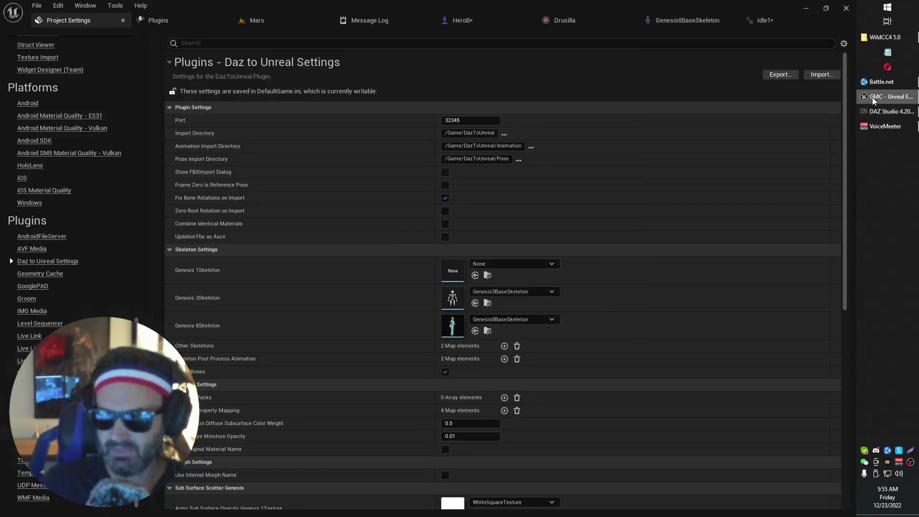
{"action": "left_click", "coordinate": [483, 19]}
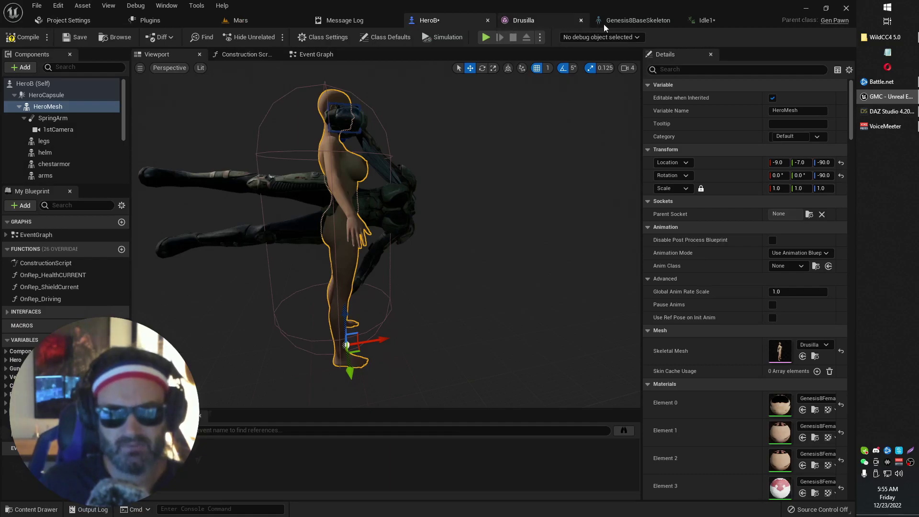
{"action": "left_click", "coordinate": [701, 20]}
{"action": "left_click", "coordinate": [806, 125]}
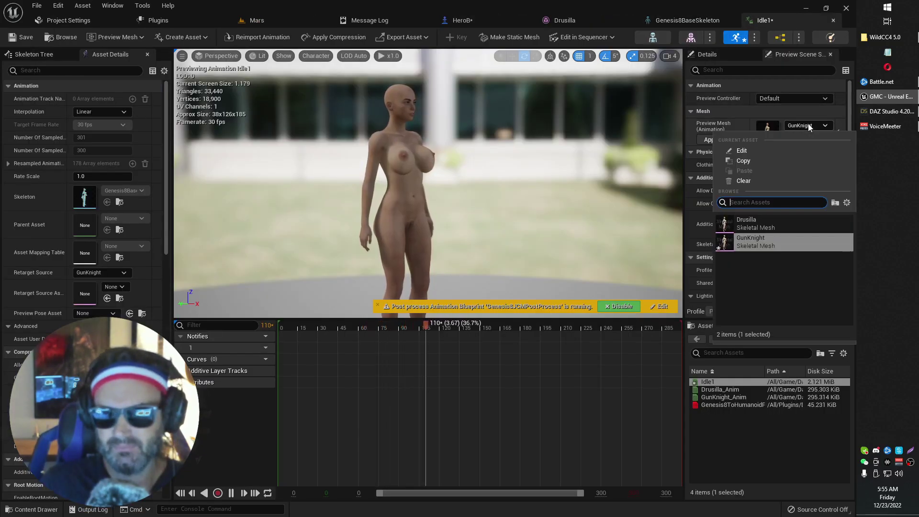
{"action": "left_click", "coordinate": [760, 236]}
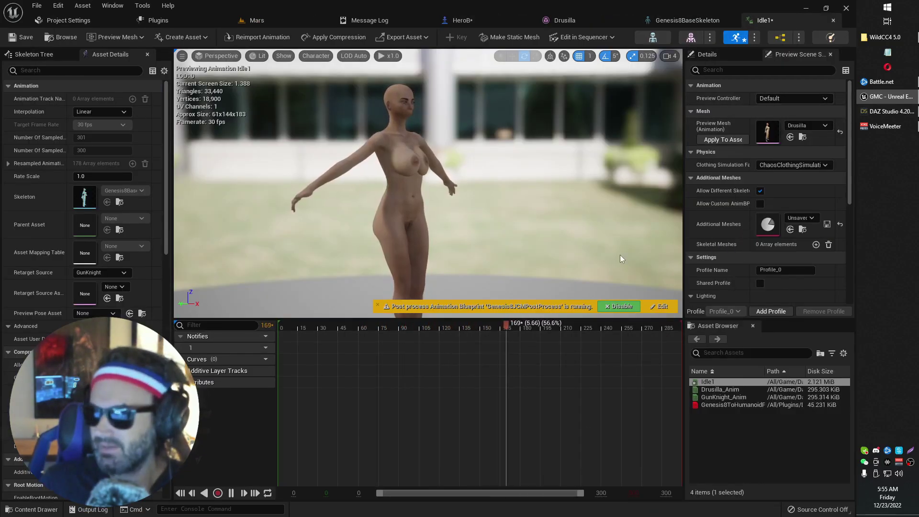
- Orbit and zoom around Drusilla to check the Idle1 playback, from face to full body
{"action": "right_click_drag", "start_coordinate": [619, 255], "coordinate": [608, 278]}
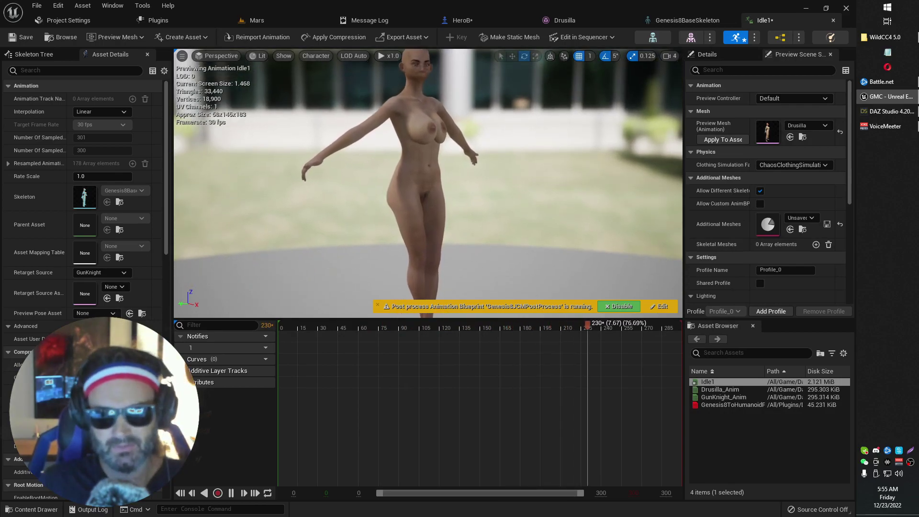
{"action": "right_click_drag", "start_coordinate": [607, 278], "coordinate": [572, 246]}
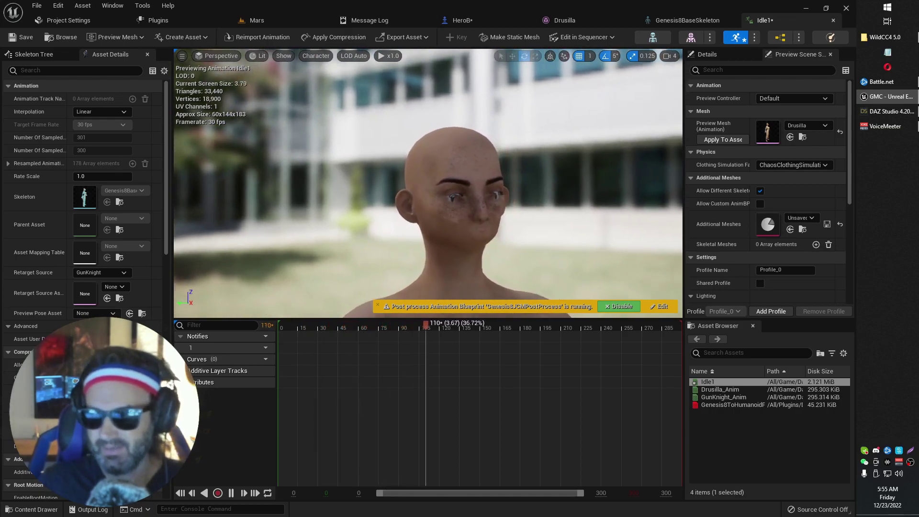
{"action": "scroll", "coordinate": [572, 247], "scroll_direction": "down", "scroll_amount": 5}
{"action": "scroll", "coordinate": [572, 246], "scroll_direction": "down", "scroll_amount": 2}
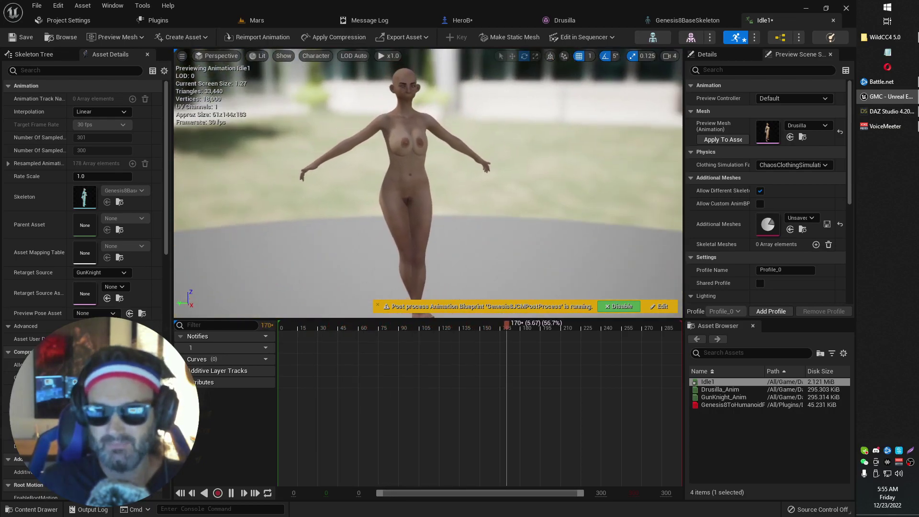
{"action": "right_click_drag", "start_coordinate": [571, 247], "coordinate": [596, 231]}
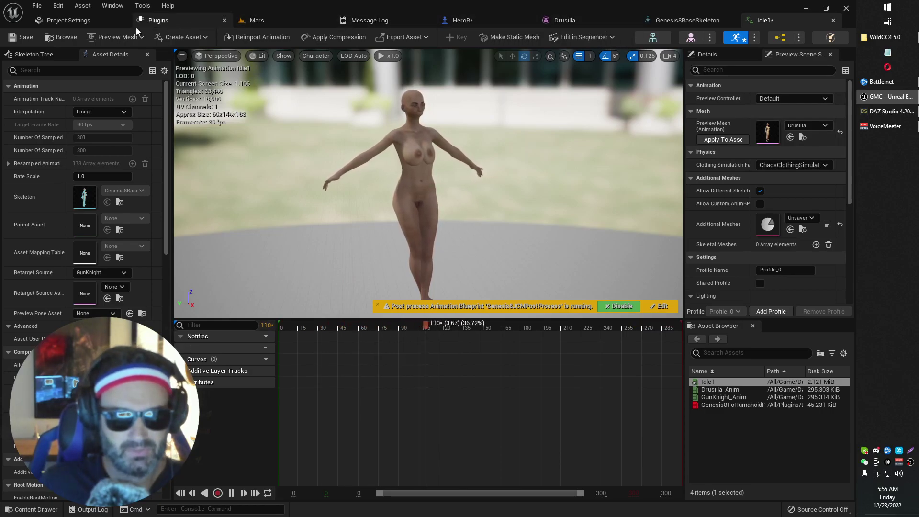
- In Daz to Unreal settings, toggle Zero Root Rotation on Import and Combine Identical Materials, ending unchecked
{"action": "left_click", "coordinate": [80, 21]}
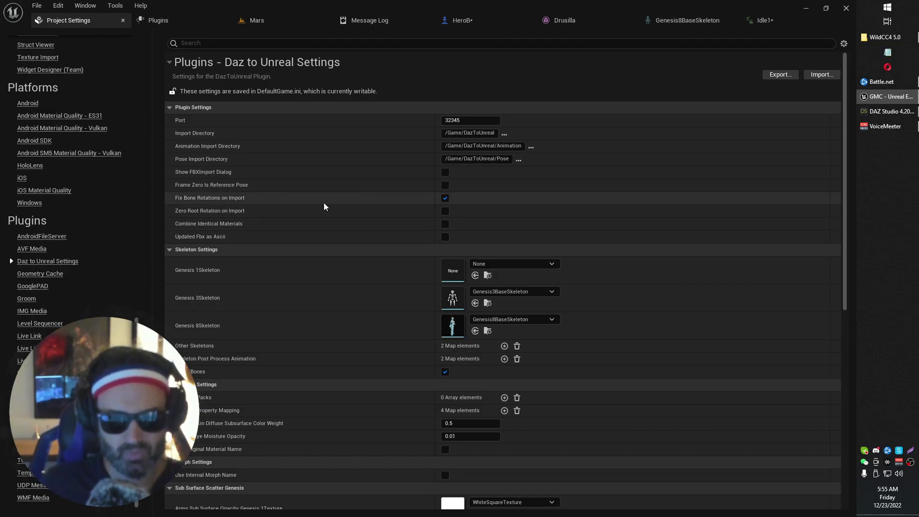
{"action": "left_click", "coordinate": [445, 211]}
{"action": "left_click", "coordinate": [445, 223]}
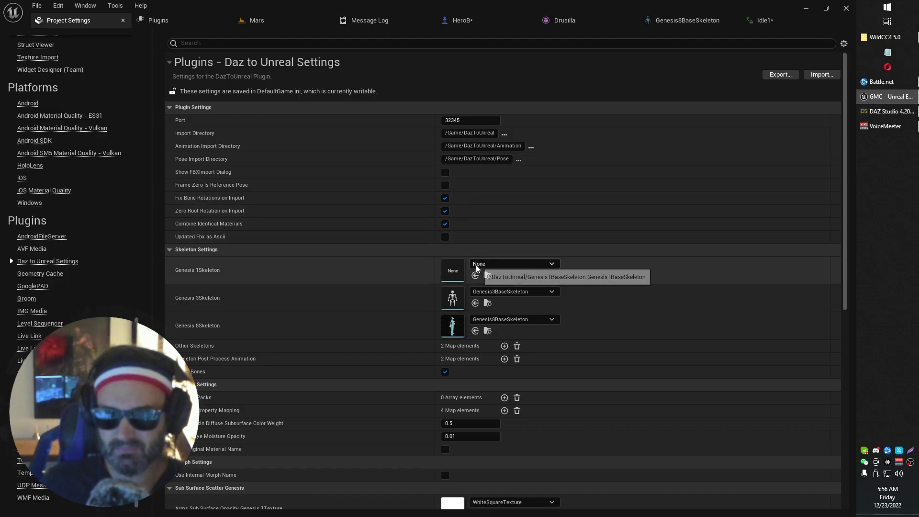
{"action": "left_click", "coordinate": [444, 211]}
{"action": "left_click", "coordinate": [445, 223]}
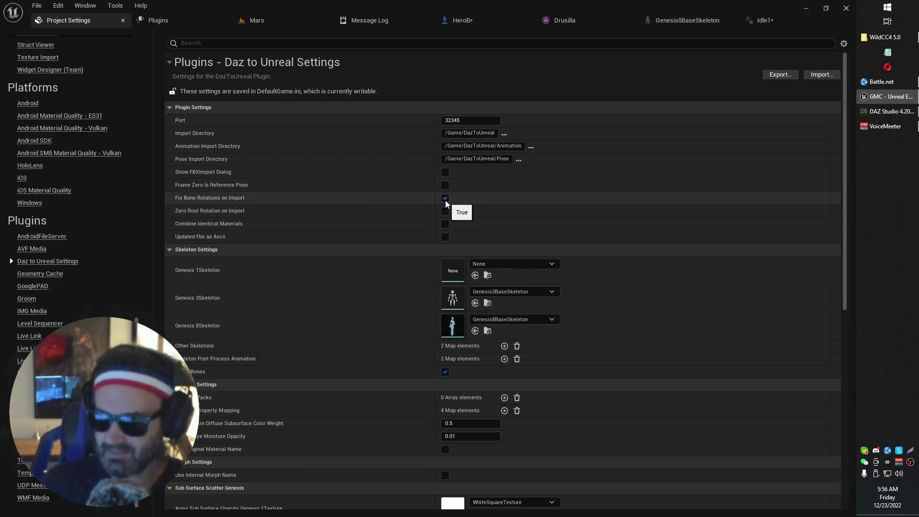
{"action": "left_click", "coordinate": [445, 211]}
{"action": "left_click", "coordinate": [444, 224]}
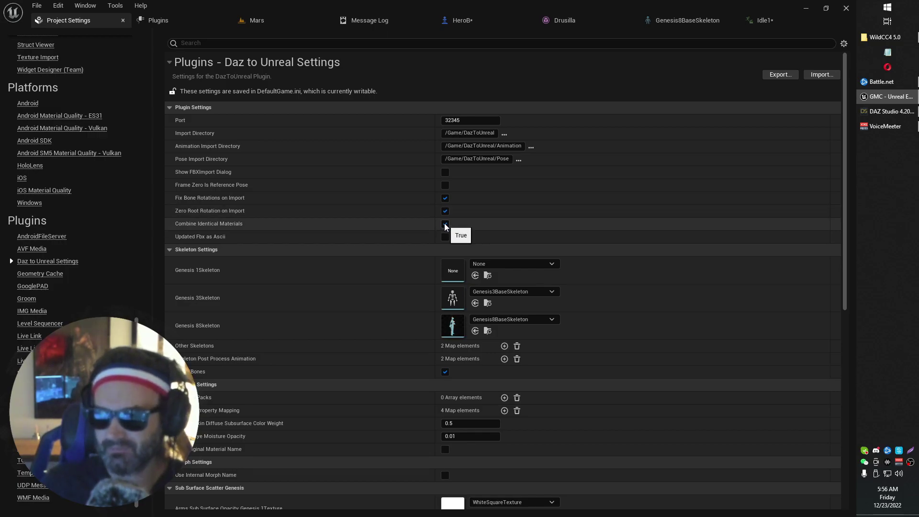
{"action": "left_click", "coordinate": [445, 224]}
{"action": "left_click", "coordinate": [445, 211]}
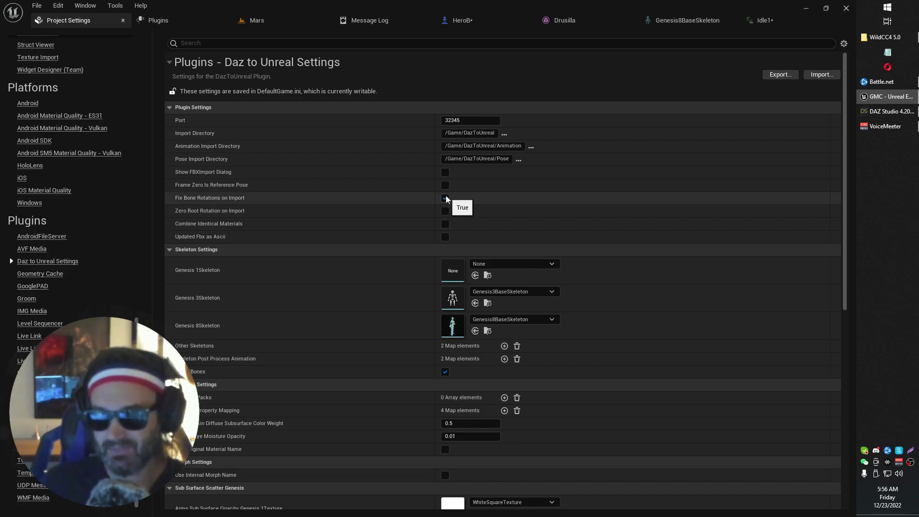
{"action": "left_click", "coordinate": [444, 197]}
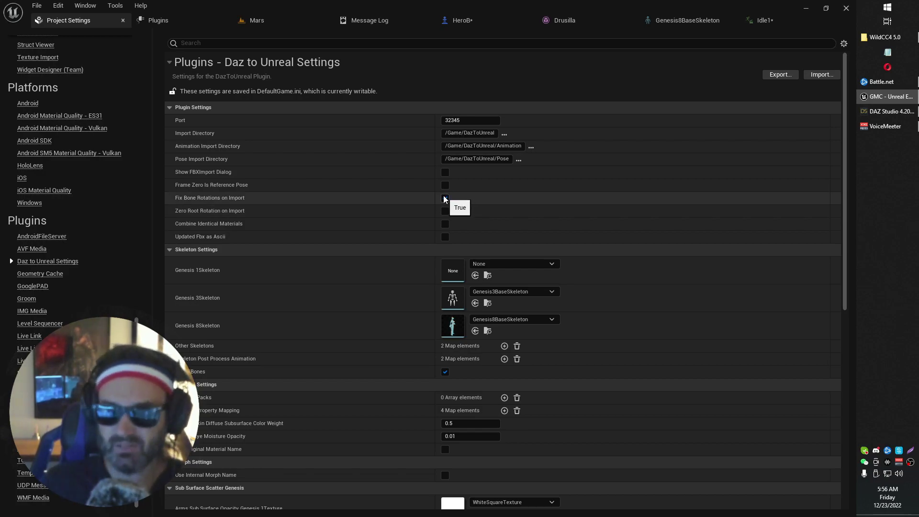
{"action": "left_click", "coordinate": [444, 198]}
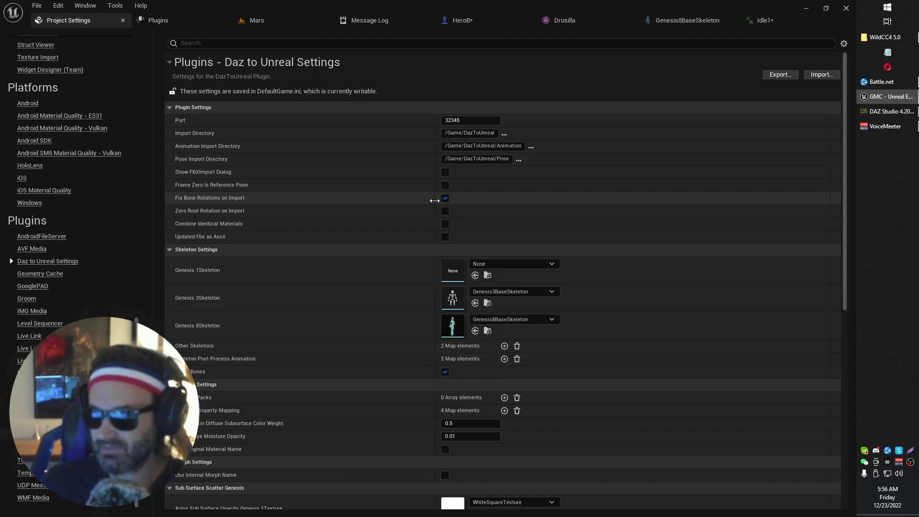
{"action": "left_click", "coordinate": [445, 212]}
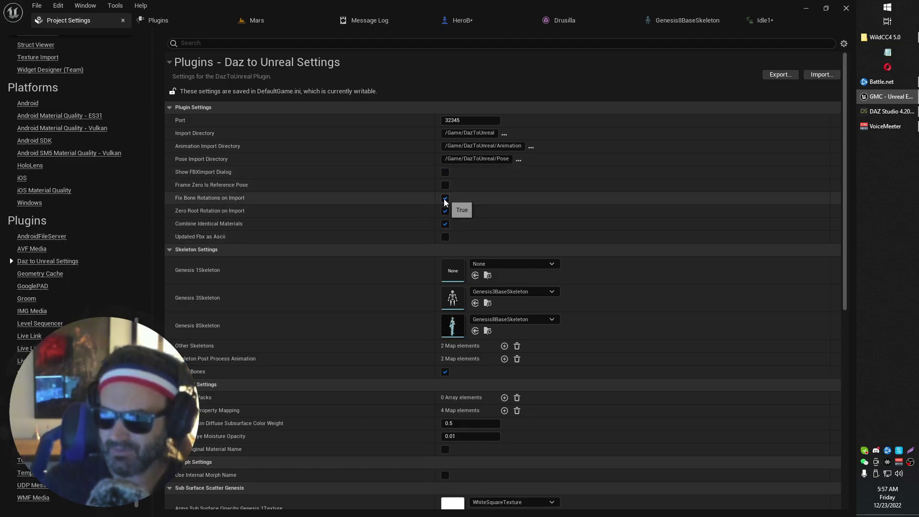
{"action": "left_click", "coordinate": [445, 224]}
{"action": "left_click", "coordinate": [446, 210]}
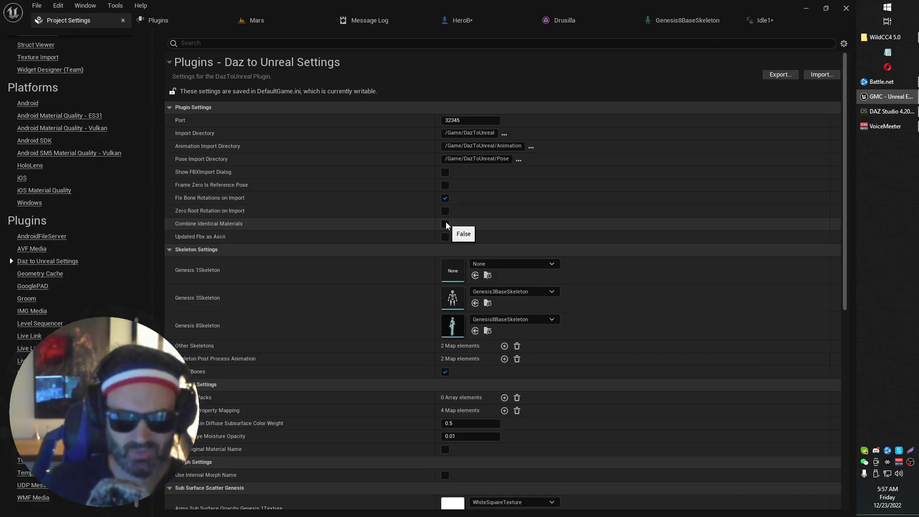
{"action": "left_click", "coordinate": [445, 222]}
{"action": "left_click", "coordinate": [445, 211]}
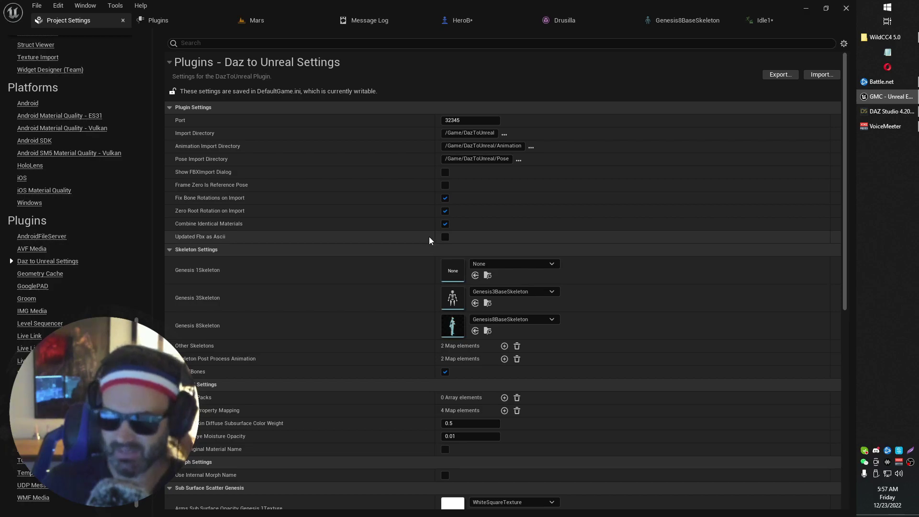
{"action": "left_click", "coordinate": [445, 223]}
{"action": "left_click", "coordinate": [444, 212]}
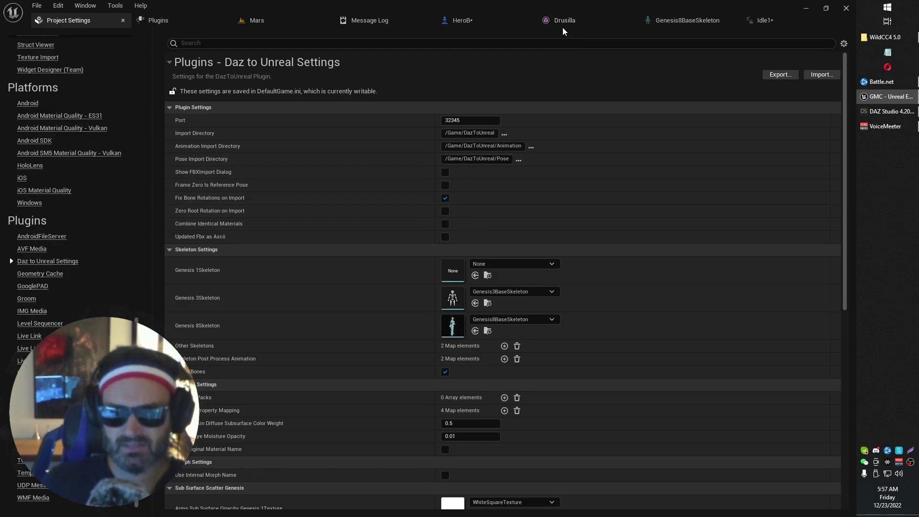
- Preview Idle1 on the GunKnight mesh, then view Genesis8BaseSkeleton's retarget sources
{"action": "left_click", "coordinate": [764, 20]}
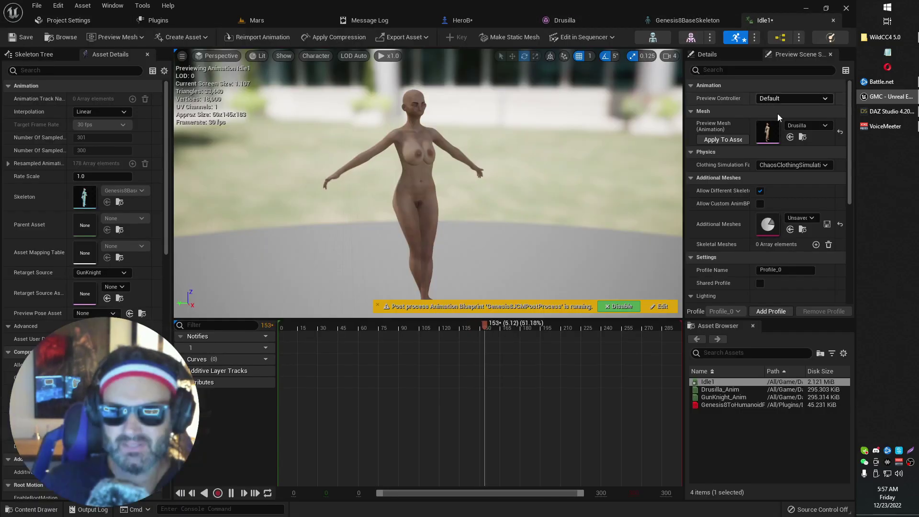
{"action": "left_click", "coordinate": [806, 125]}
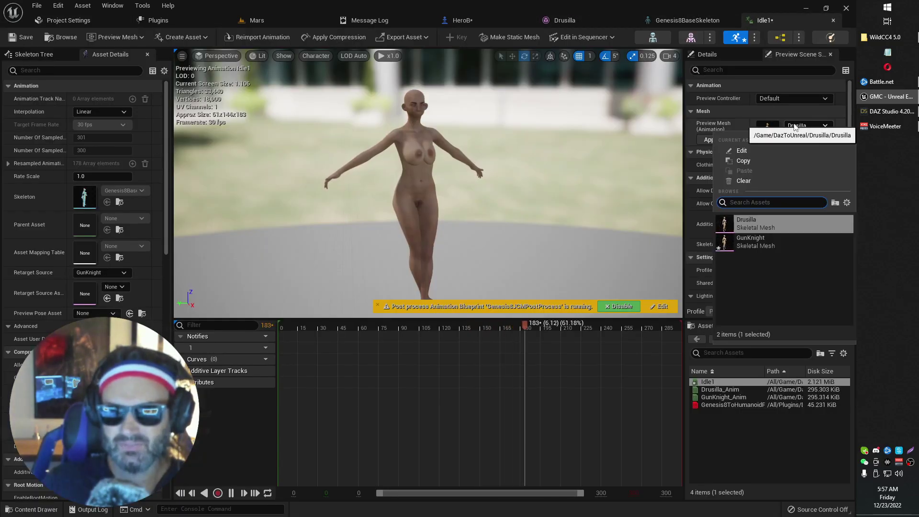
{"action": "left_click", "coordinate": [779, 243]}
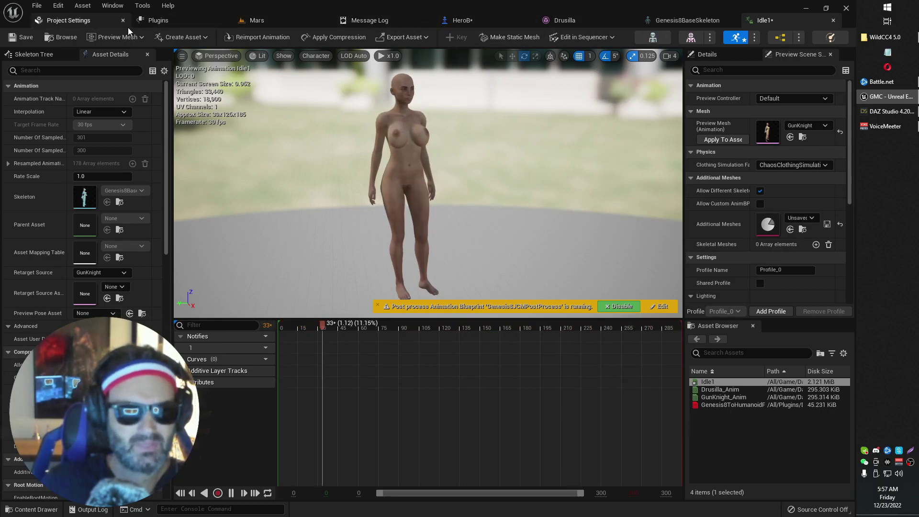
{"action": "left_click", "coordinate": [685, 23]}
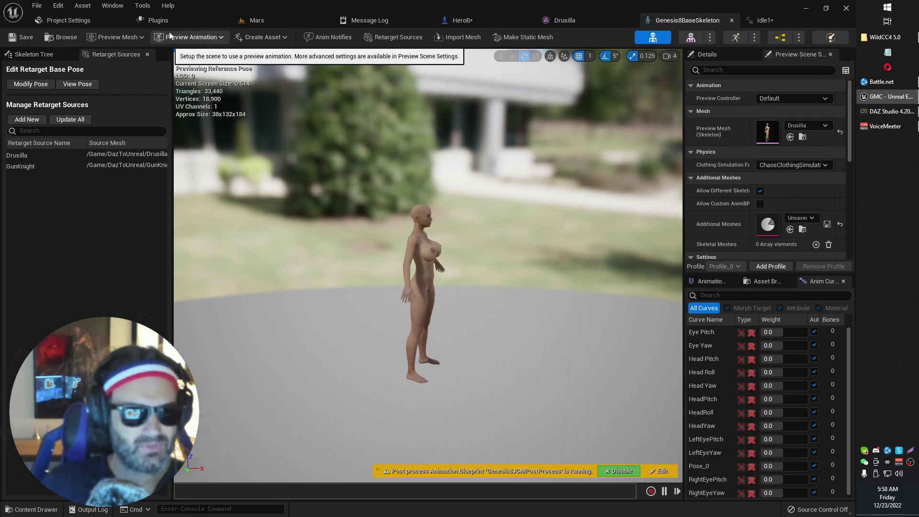
{"action": "left_click", "coordinate": [267, 23]}
{"action": "left_click", "coordinate": [335, 280]}
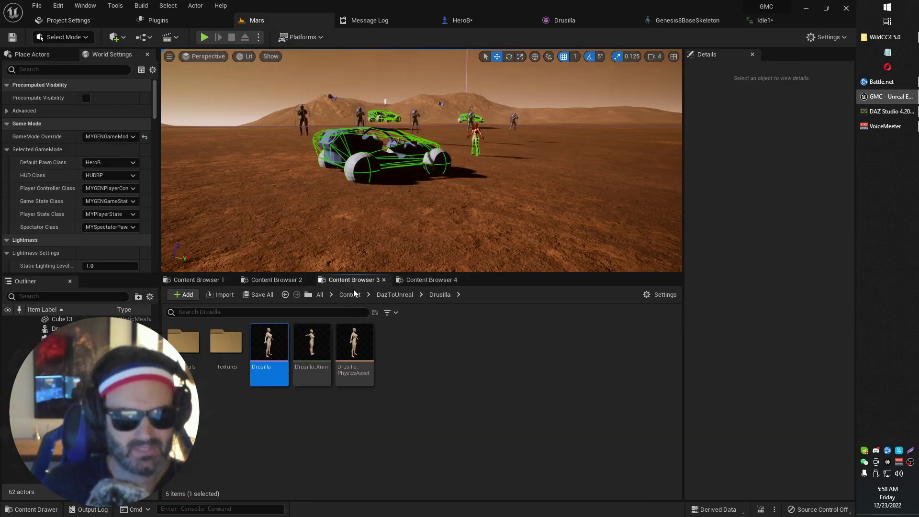
{"action": "left_click", "coordinate": [196, 280]}
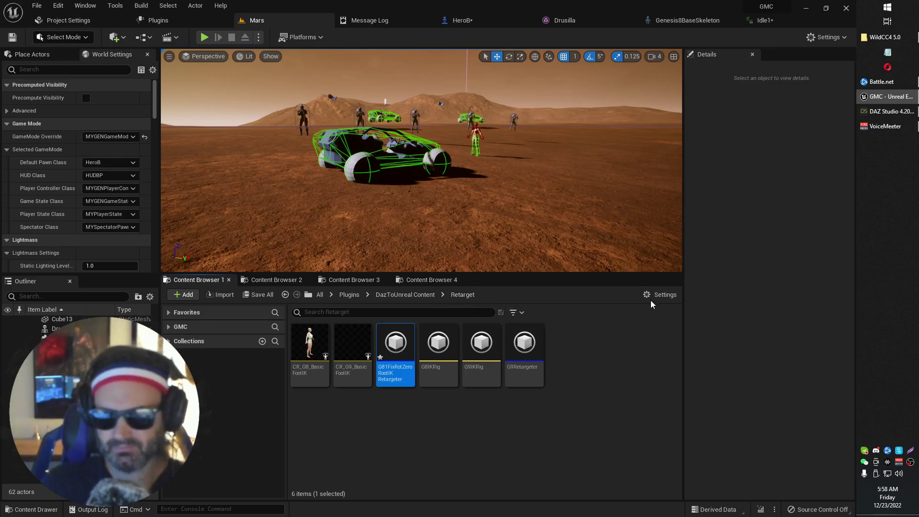
{"action": "left_click", "coordinate": [663, 296]}
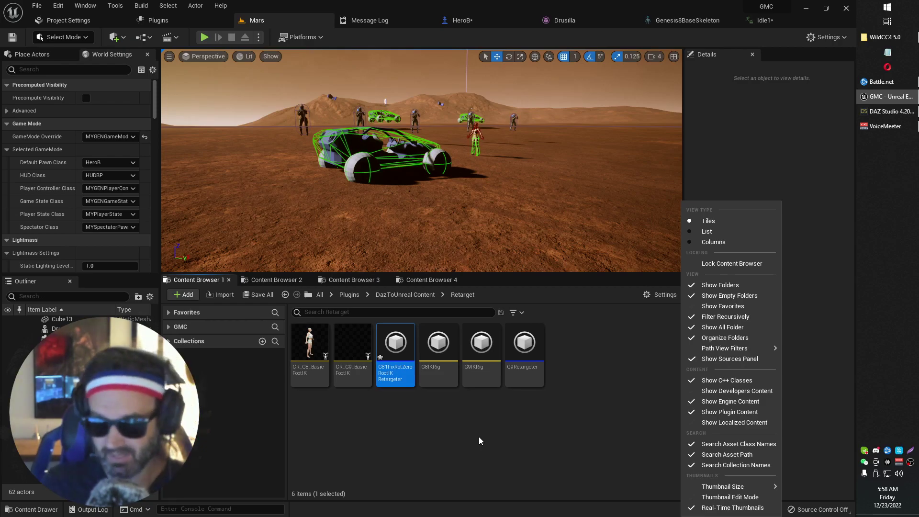
{"action": "left_click", "coordinate": [478, 436]}
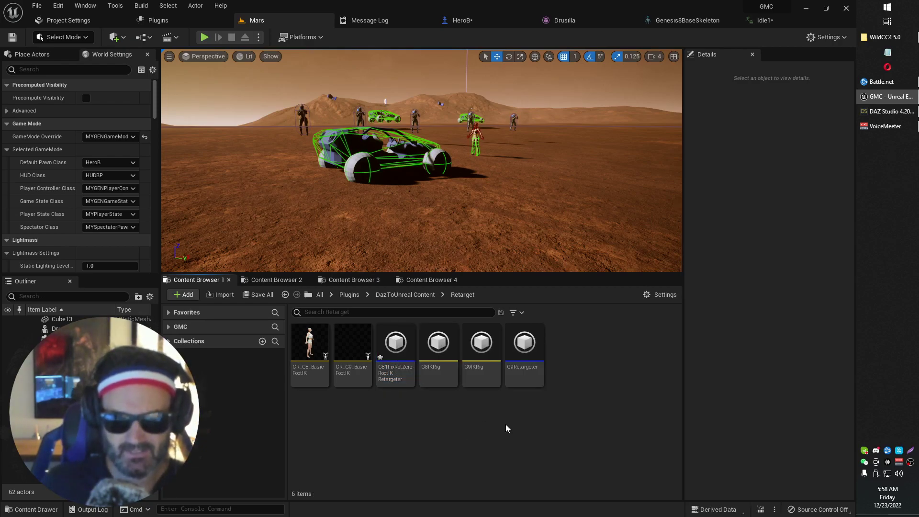
{"action": "left_click", "coordinate": [426, 294]}
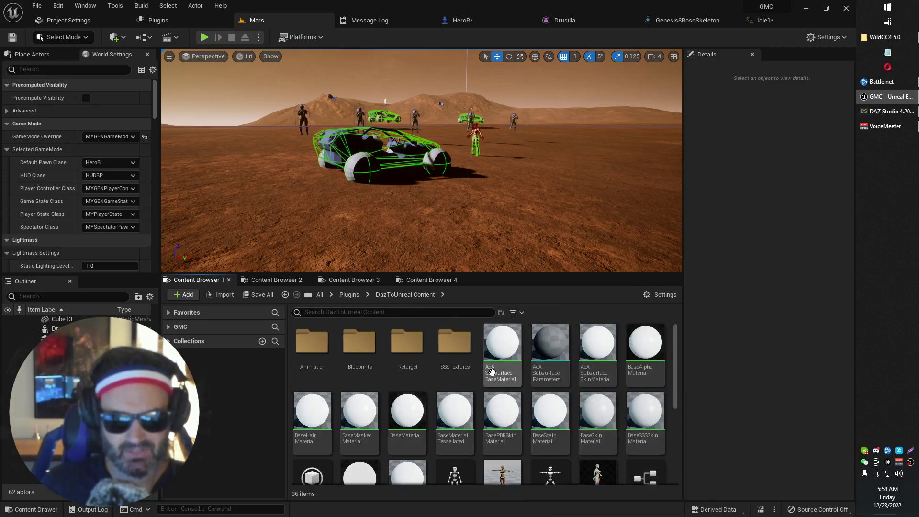
{"action": "scroll", "coordinate": [491, 372], "scroll_direction": "down", "scroll_amount": 1}
{"action": "left_click", "coordinate": [608, 421]}
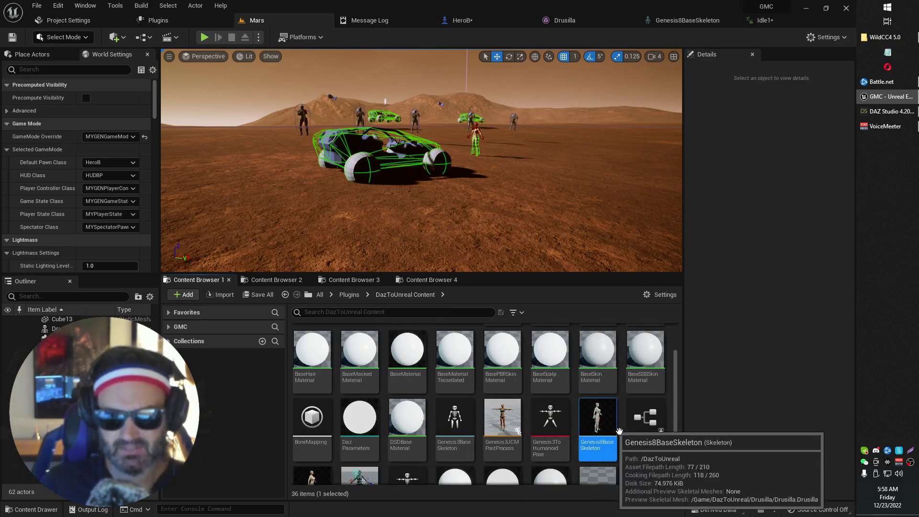
- Cancel adding a new skeleton retarget source, keeping Drusilla and GunKnight, and return to Idle1
{"action": "left_click", "coordinate": [669, 25]}
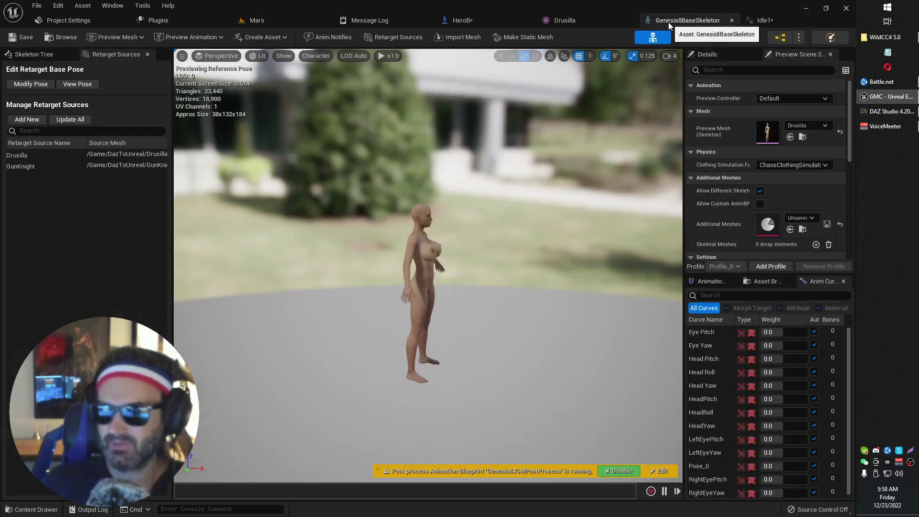
{"action": "left_click", "coordinate": [26, 119]}
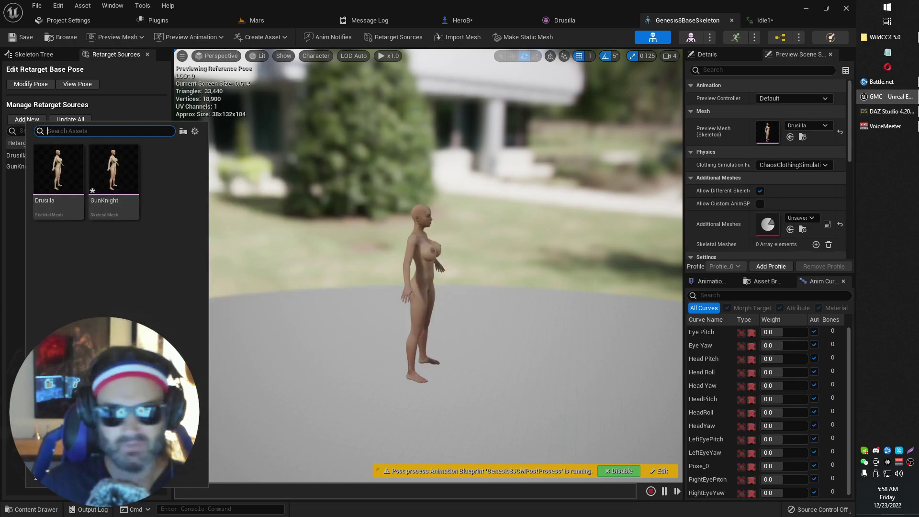
{"action": "left_click", "coordinate": [10, 356]}
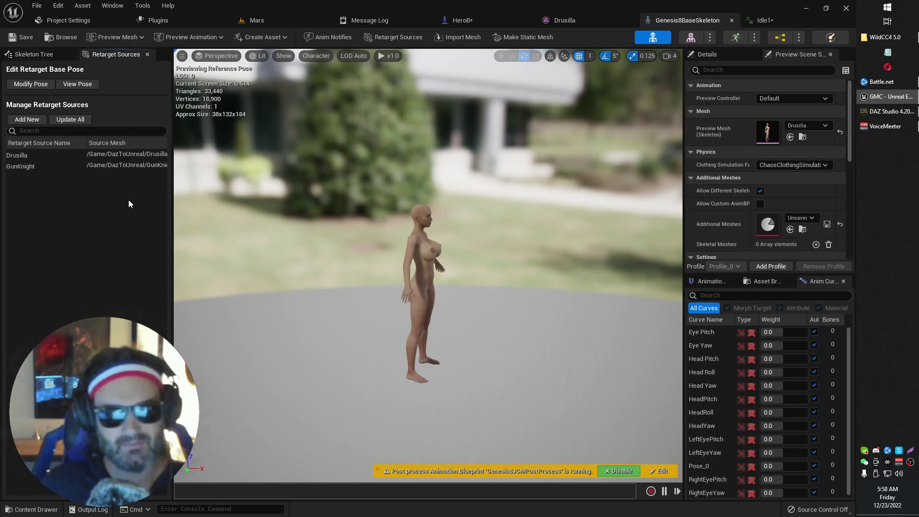
{"action": "left_click", "coordinate": [747, 22]}
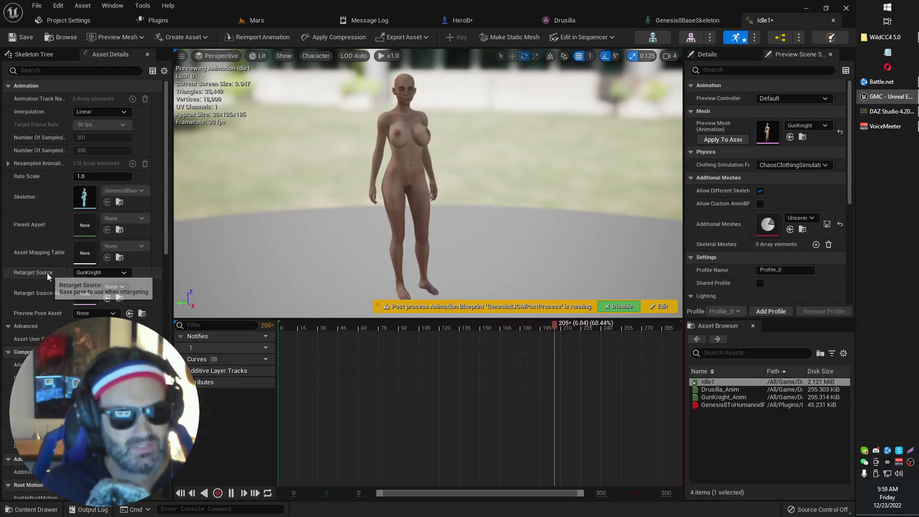
- Save Idle1 with retarget source Default, then change the retarget source back to GunKnight
{"action": "left_click", "coordinate": [99, 273]}
{"action": "left_click", "coordinate": [87, 292]}
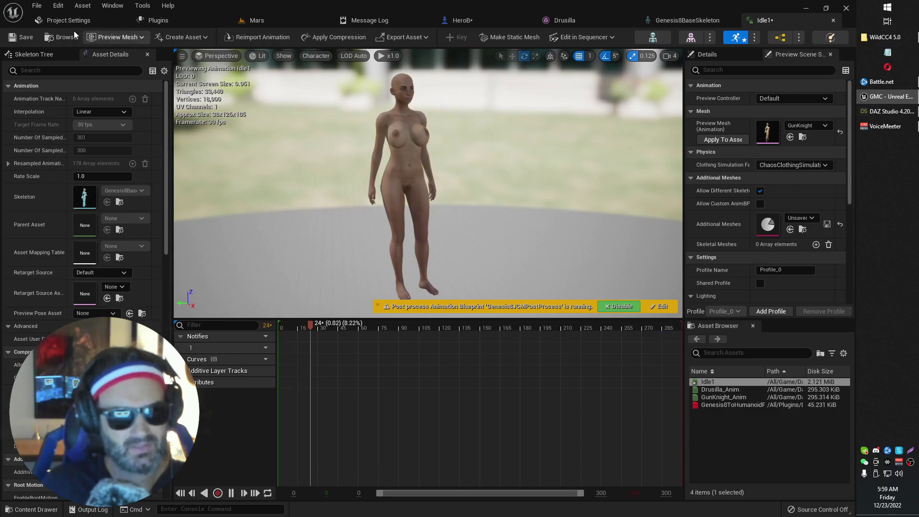
{"action": "left_click", "coordinate": [20, 37]}
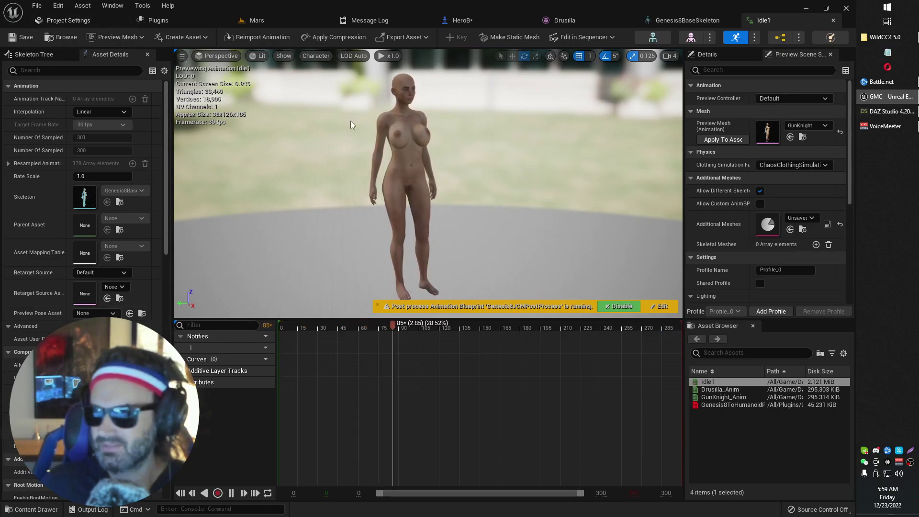
{"action": "left_click", "coordinate": [105, 272]}
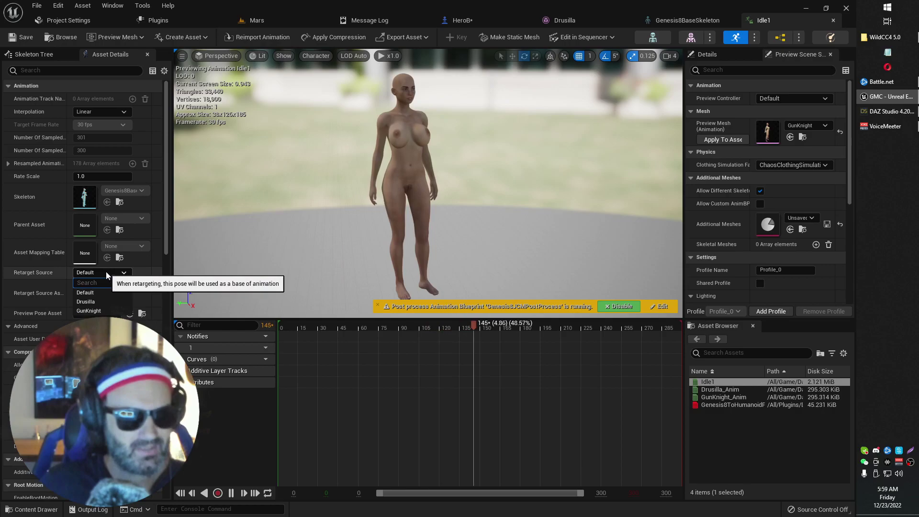
{"action": "left_click", "coordinate": [99, 310]}
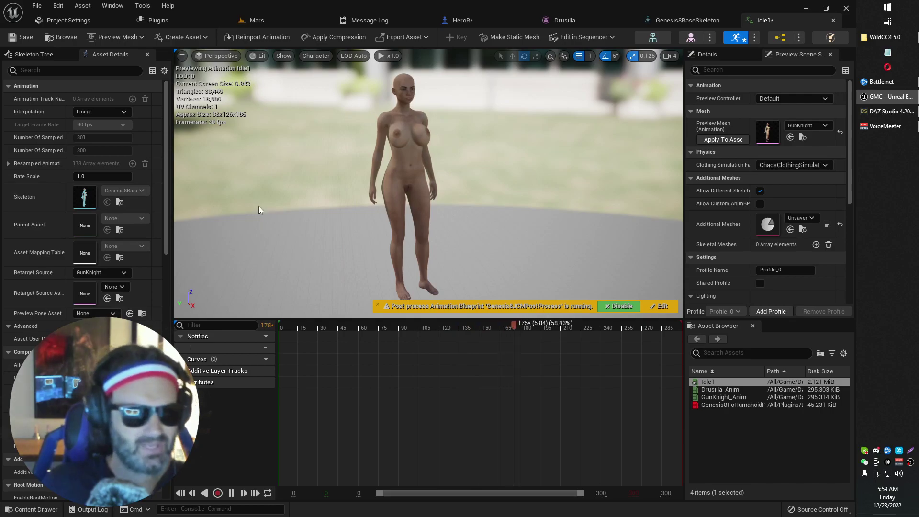
- Show the Skeleton Tree with the hip node collapsed, leaving root, hip and ik_foot/ik_hand bones
{"action": "left_click", "coordinate": [36, 54]}
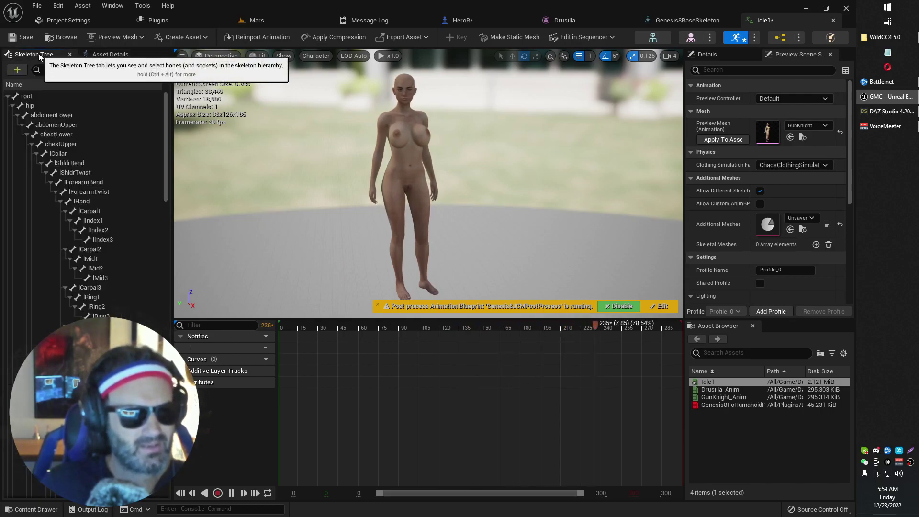
{"action": "left_click", "coordinate": [12, 106]}
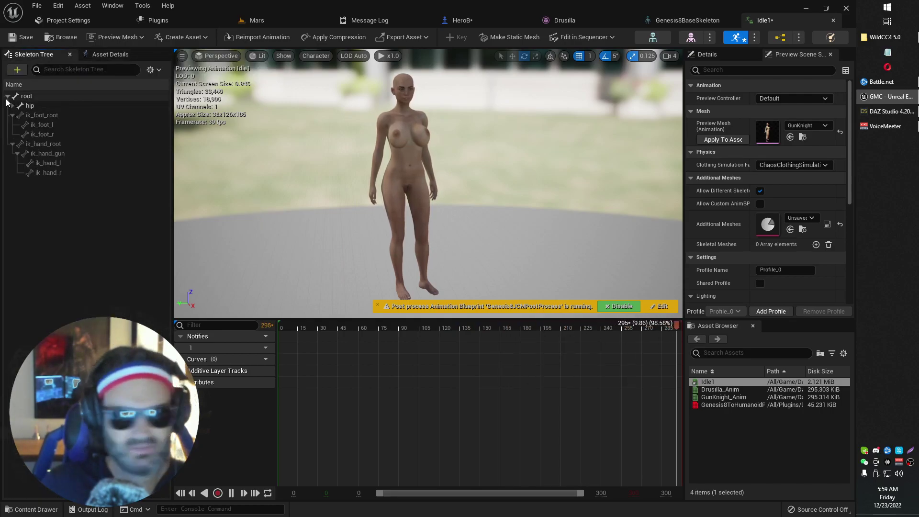